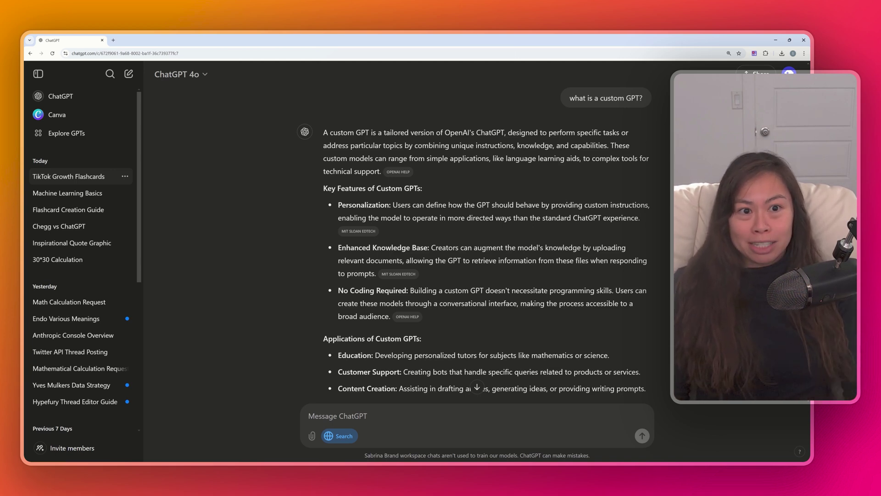
Highlight parts of the custom GPTs answer, including the passage about uploading relevant documents.
{"action": "left_click_drag", "start_coordinate": [645, 101], "coordinate": [574, 98]}
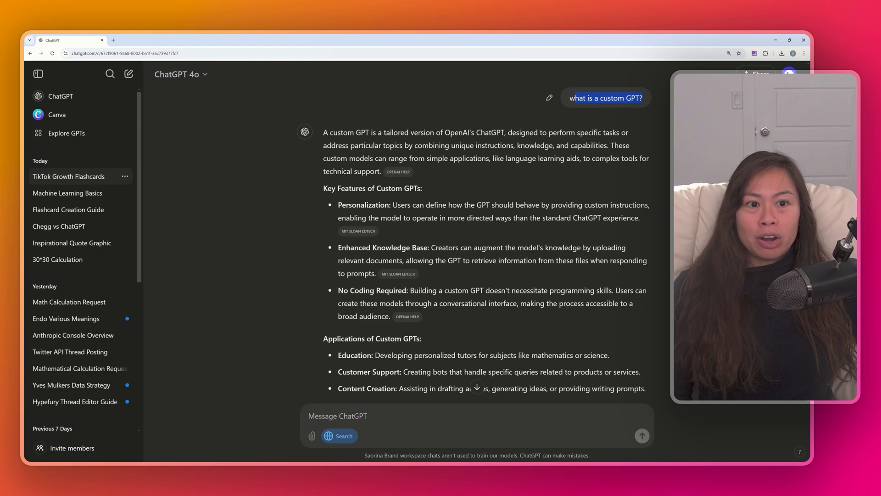
{"action": "left_click_drag", "start_coordinate": [356, 133], "coordinate": [471, 133]}
{"action": "left_click", "coordinate": [474, 151]}
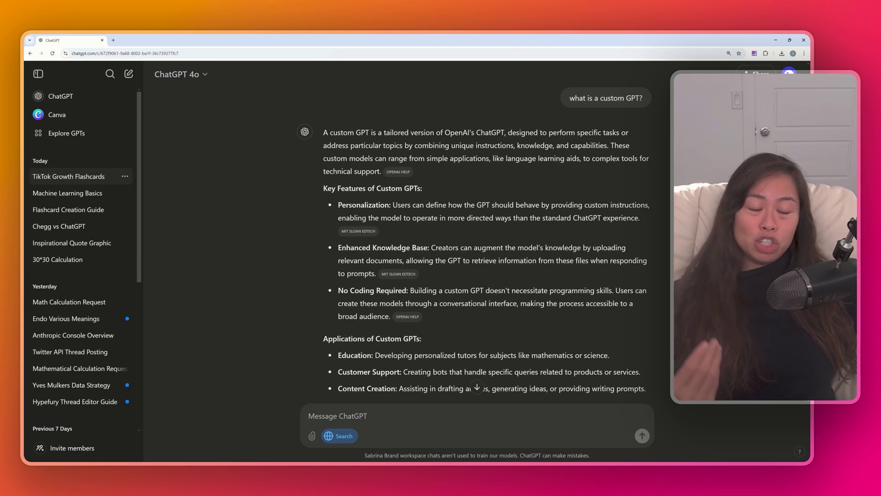
{"action": "left_click_drag", "start_coordinate": [569, 247], "coordinate": [478, 260]}
{"action": "left_click", "coordinate": [478, 260]}
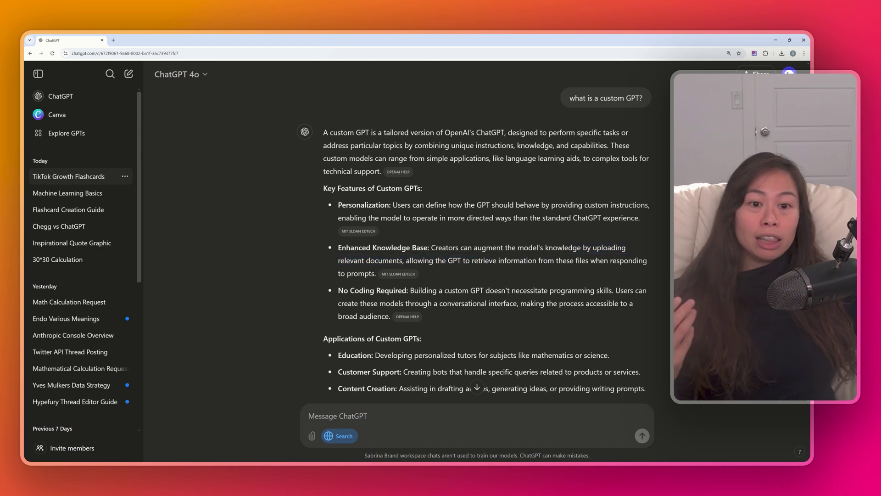
Go to Explore GPTs and browse the Featured, Trending, Writing, Productivity and Programming sections.
{"action": "left_click", "coordinate": [72, 135]}
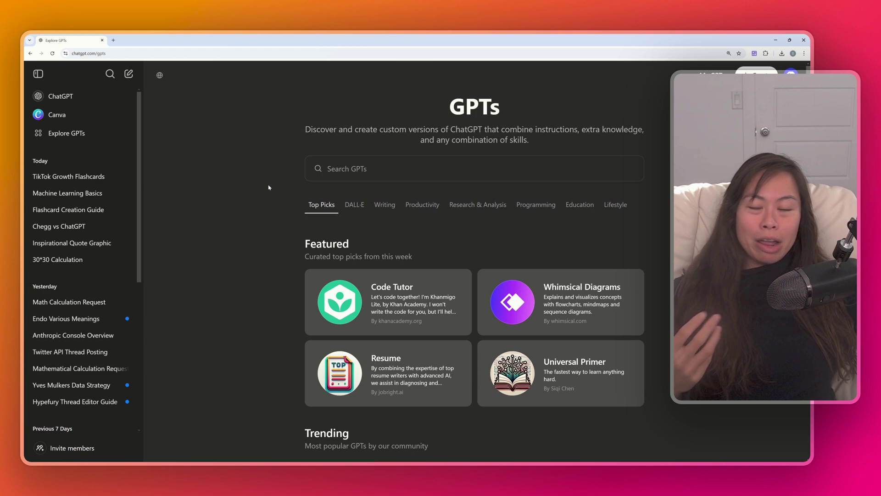
{"action": "scroll", "coordinate": [267, 191], "scroll_direction": "down", "scroll_amount": 1}
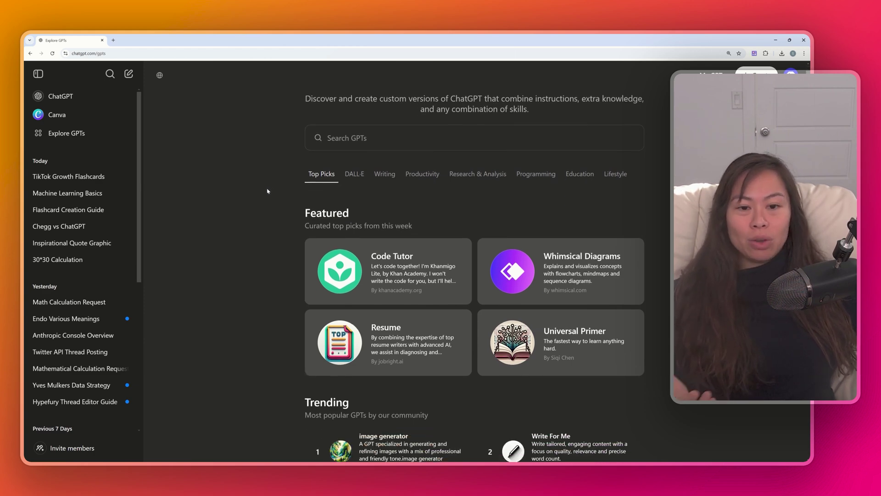
{"action": "scroll", "coordinate": [262, 191], "scroll_direction": "down", "scroll_amount": 1}
{"action": "scroll", "coordinate": [262, 191], "scroll_direction": "up", "scroll_amount": 1}
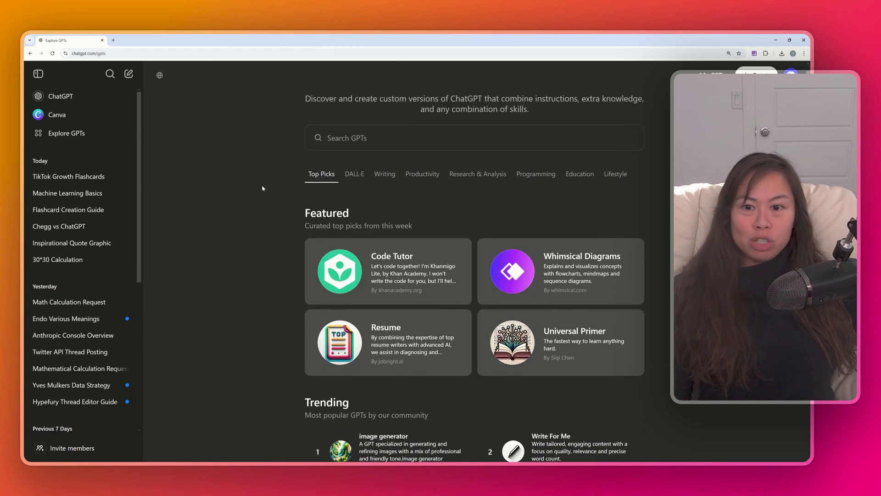
{"action": "scroll", "coordinate": [253, 200], "scroll_direction": "down", "scroll_amount": 1}
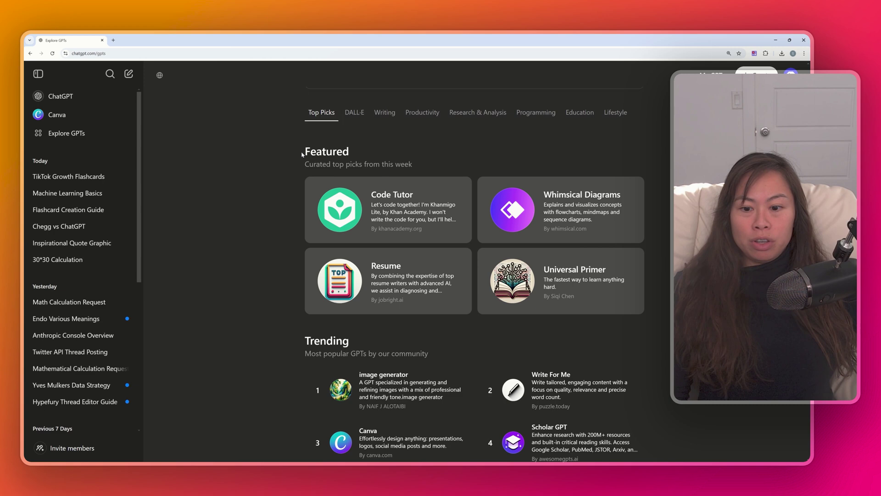
{"action": "scroll", "coordinate": [303, 151], "scroll_direction": "down", "scroll_amount": 2}
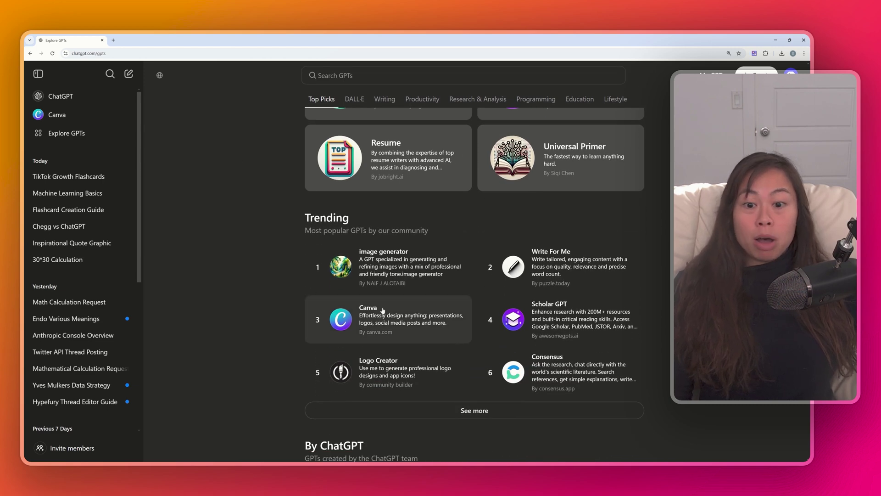
{"action": "scroll", "coordinate": [294, 291], "scroll_direction": "down", "scroll_amount": 1}
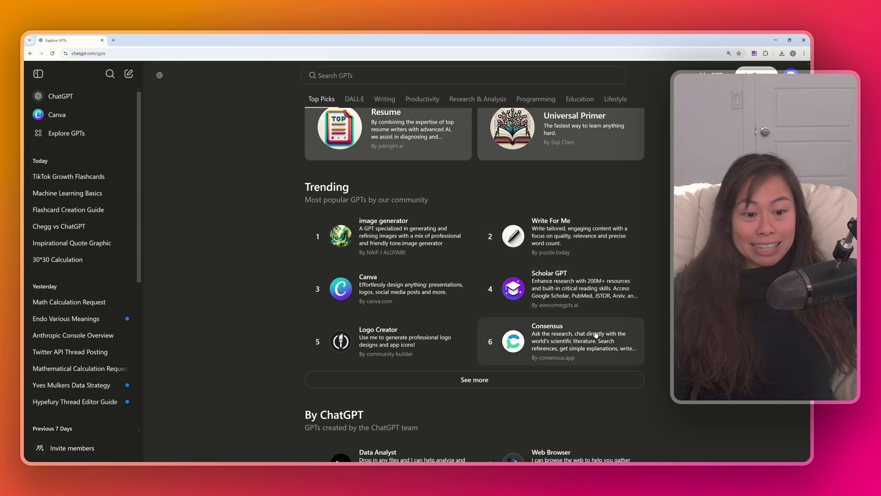
{"action": "scroll", "coordinate": [595, 334], "scroll_direction": "down", "scroll_amount": 4}
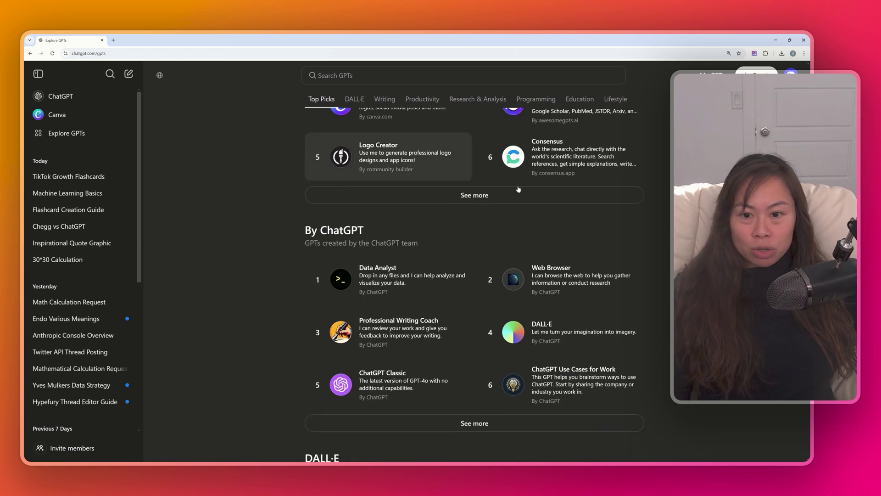
{"action": "scroll", "coordinate": [408, 243], "scroll_direction": "down", "scroll_amount": 1}
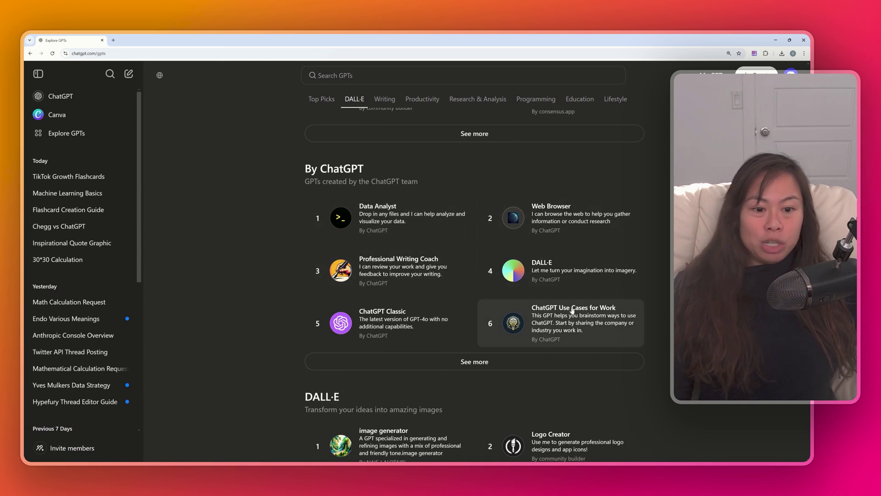
{"action": "scroll", "coordinate": [601, 323], "scroll_direction": "down", "scroll_amount": 5}
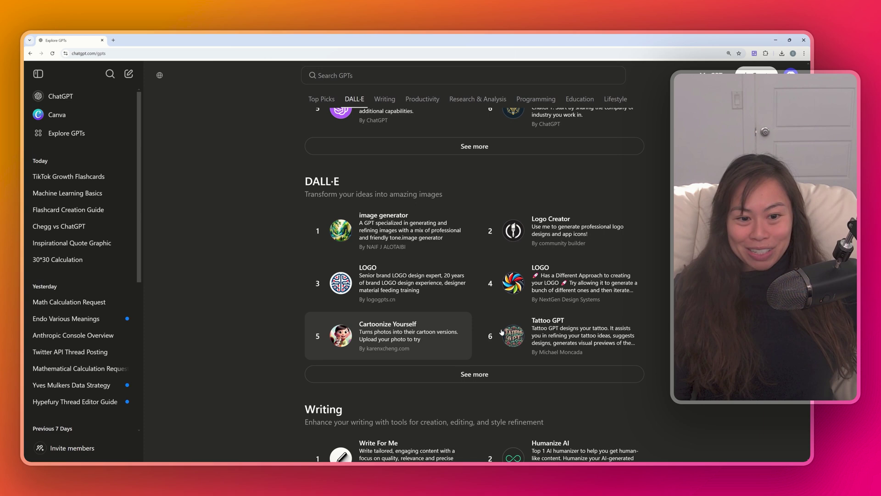
{"action": "scroll", "coordinate": [610, 328], "scroll_direction": "down", "scroll_amount": 4}
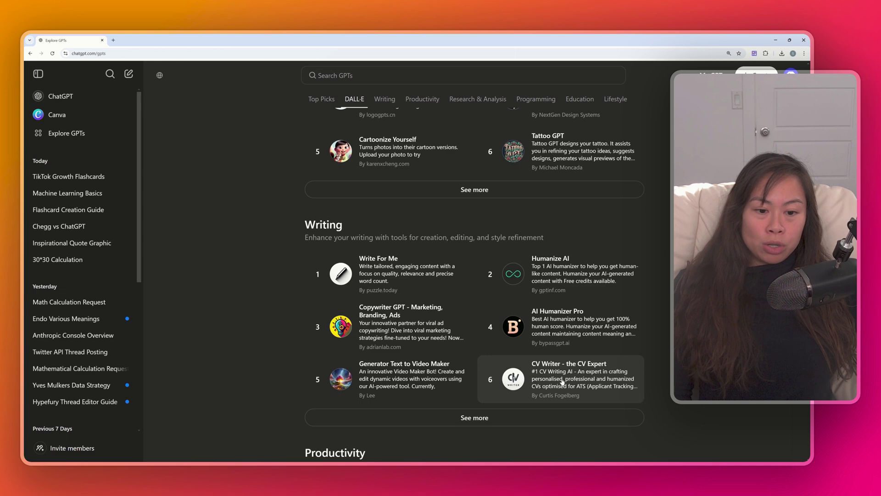
{"action": "scroll", "coordinate": [589, 371], "scroll_direction": "down", "scroll_amount": 1}
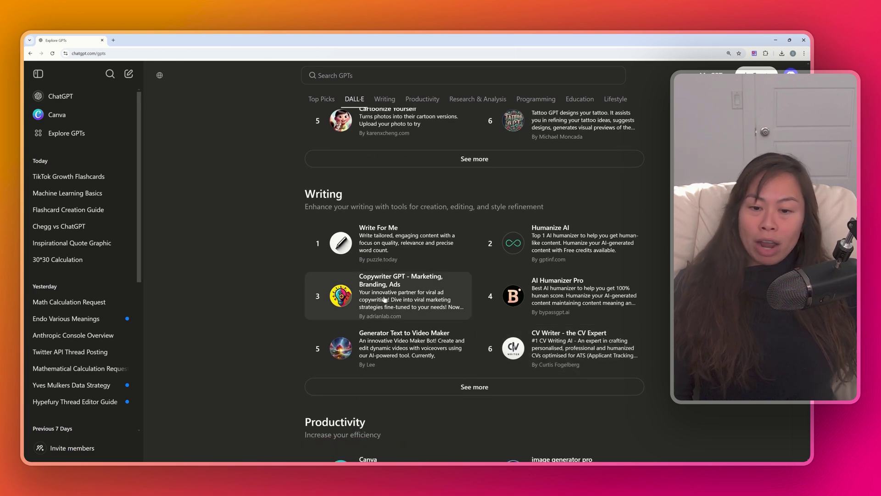
{"action": "scroll", "coordinate": [406, 304], "scroll_direction": "down", "scroll_amount": 5}
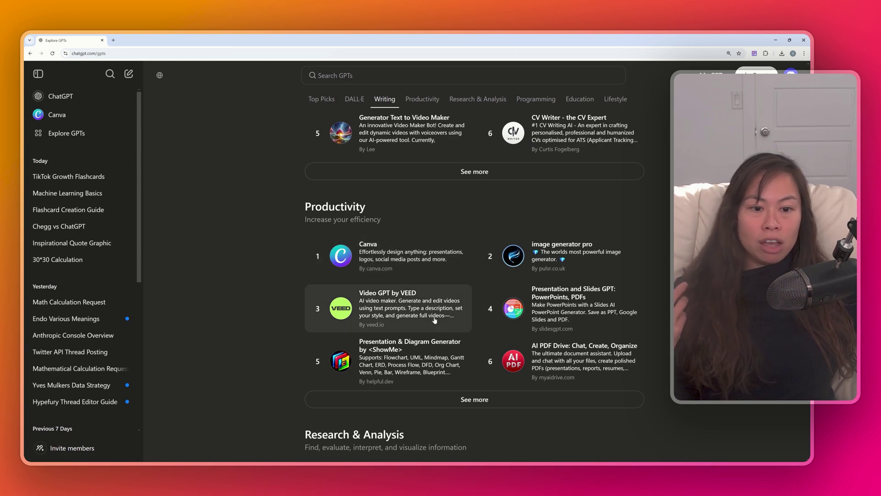
{"action": "scroll", "coordinate": [665, 290], "scroll_direction": "down", "scroll_amount": 12}
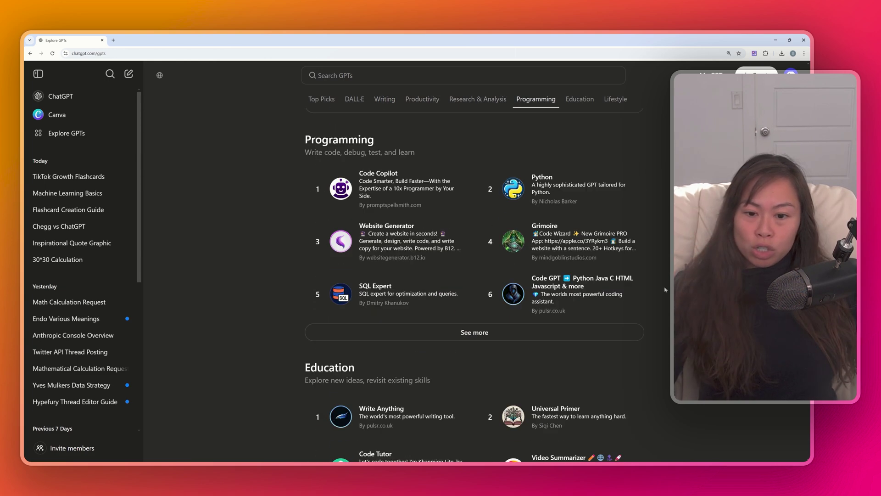
{"action": "scroll", "coordinate": [665, 290], "scroll_direction": "down", "scroll_amount": 7}
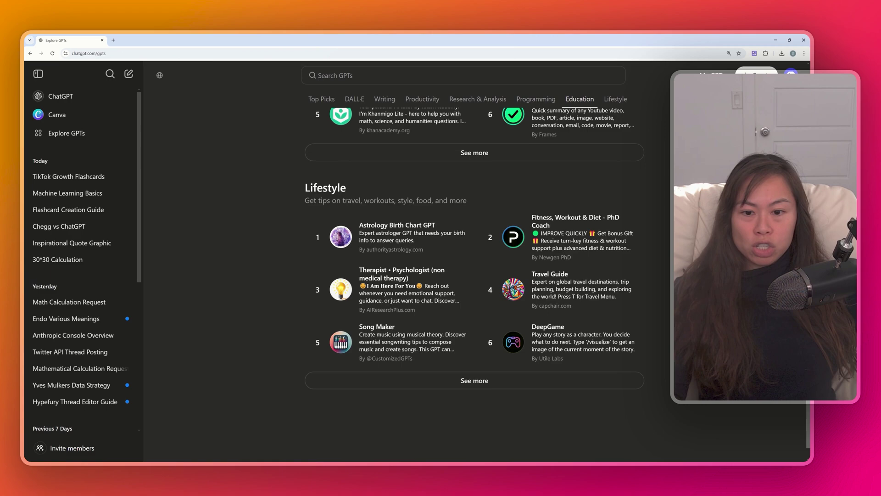
{"action": "scroll", "coordinate": [665, 289], "scroll_direction": "up", "scroll_amount": 20}
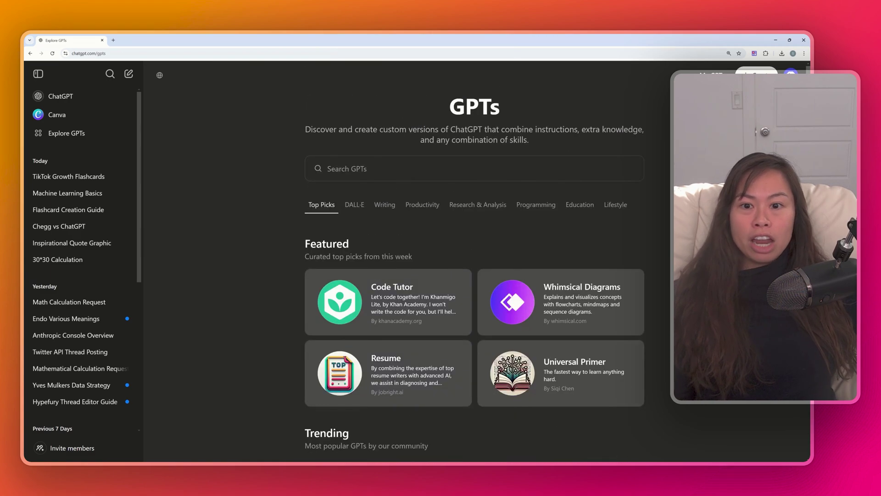
{"action": "scroll", "coordinate": [423, 312], "scroll_direction": "down", "scroll_amount": 5}
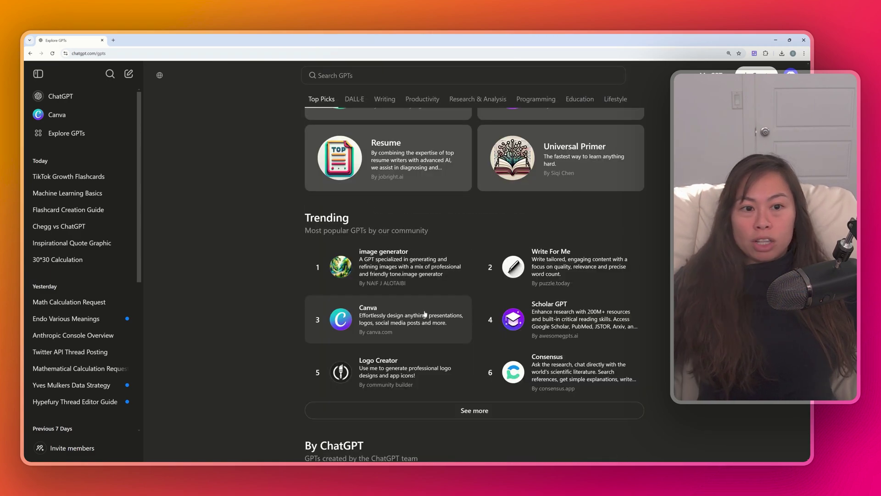
Open the Canva GPT's details from Trending and start a new chat with it.
{"action": "left_click", "coordinate": [422, 324]}
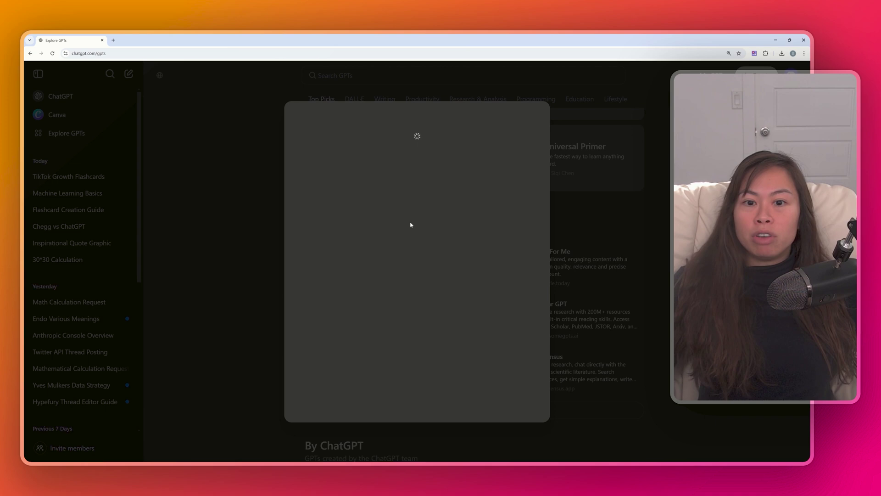
{"action": "scroll", "coordinate": [544, 279], "scroll_direction": "down", "scroll_amount": 4}
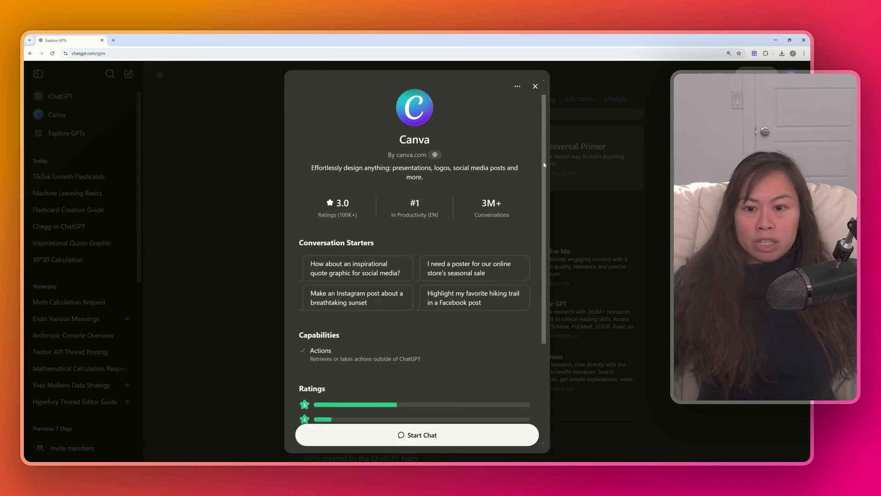
{"action": "left_click", "coordinate": [413, 436]}
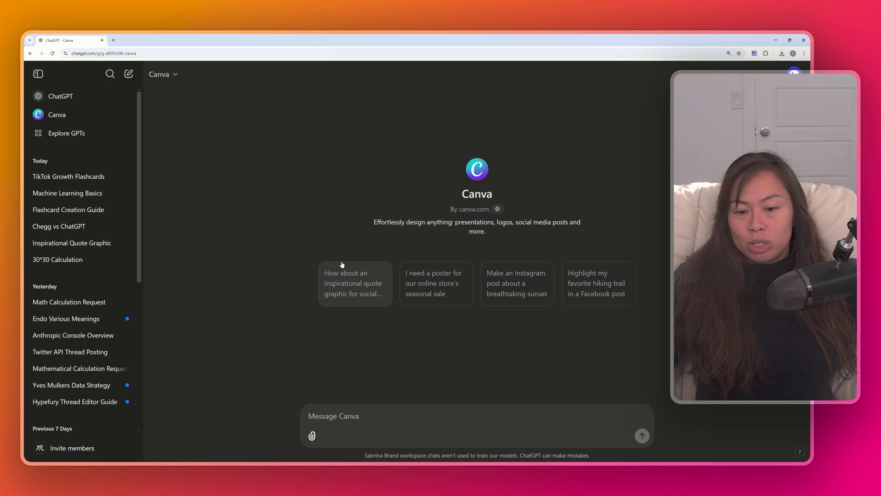
Send the inspirational quote graphic starter, then ask for a motivational quote about believing in yourself.
{"action": "left_click", "coordinate": [360, 290]}
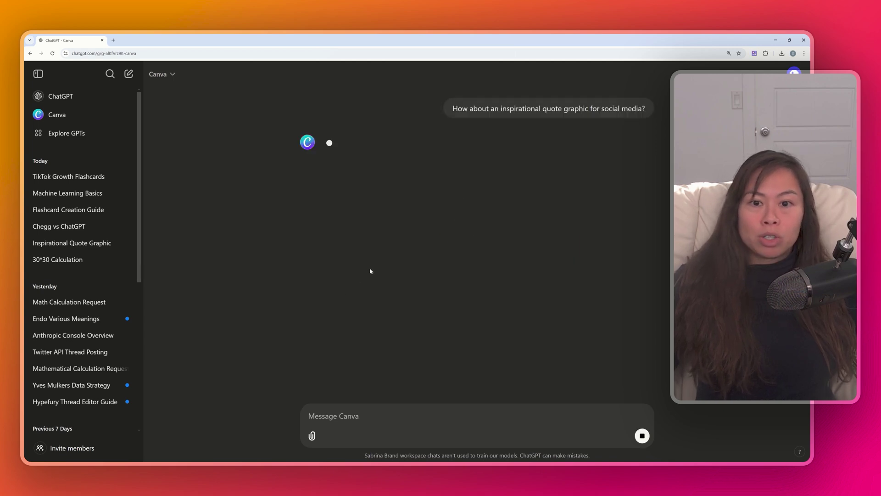
{"action": "left_click_drag", "start_coordinate": [371, 271], "coordinate": [541, 164]}
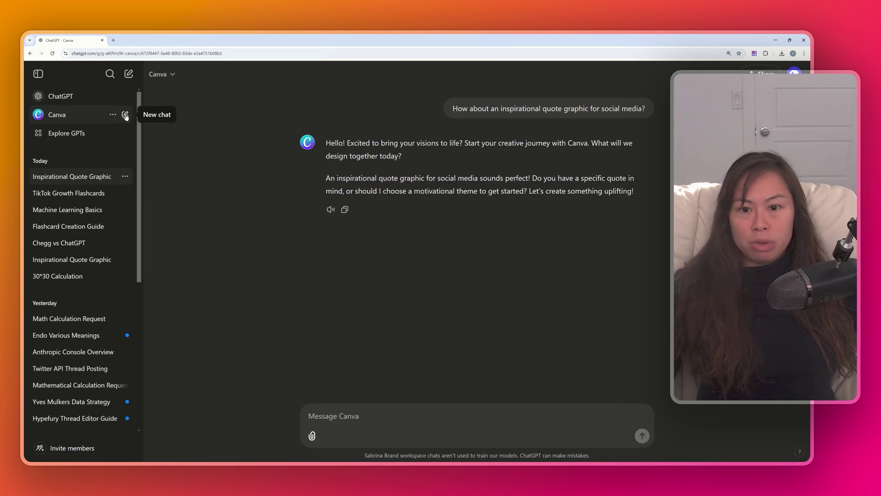
{"action": "left_click", "coordinate": [308, 416]}
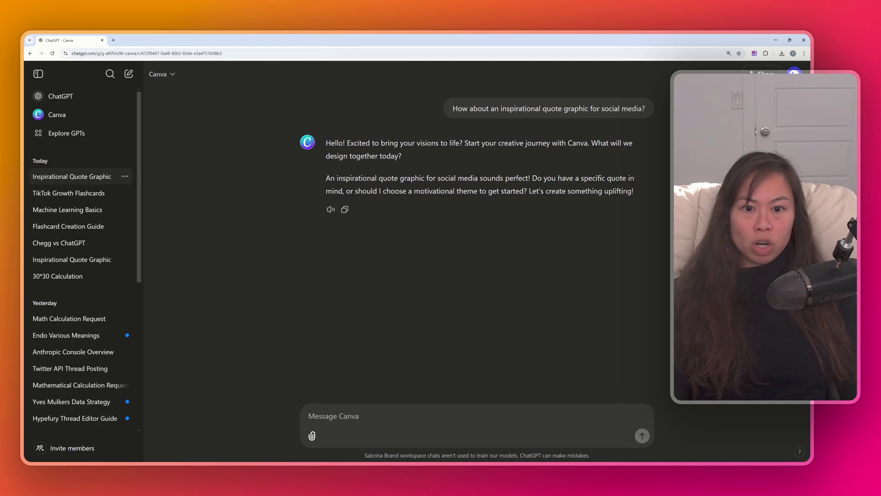
{"action": "type", "text": "choose a motivational quote"}
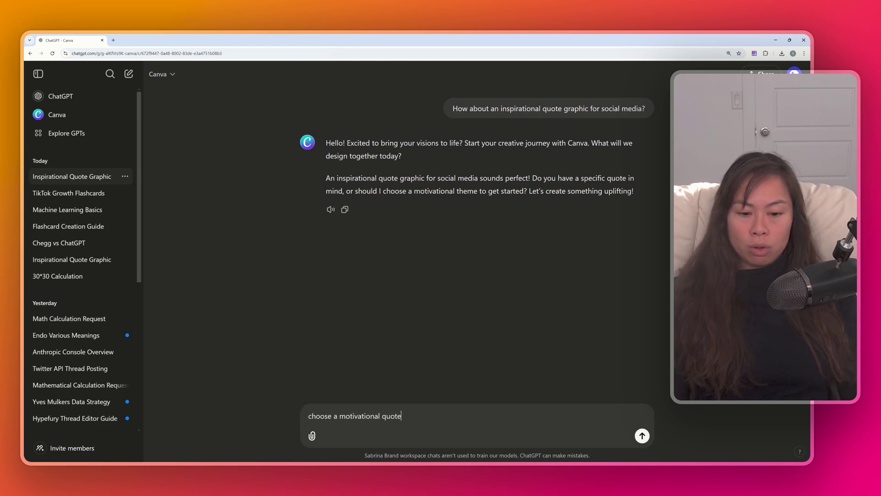
{"action": "type", "text": " about believing in yourself"}
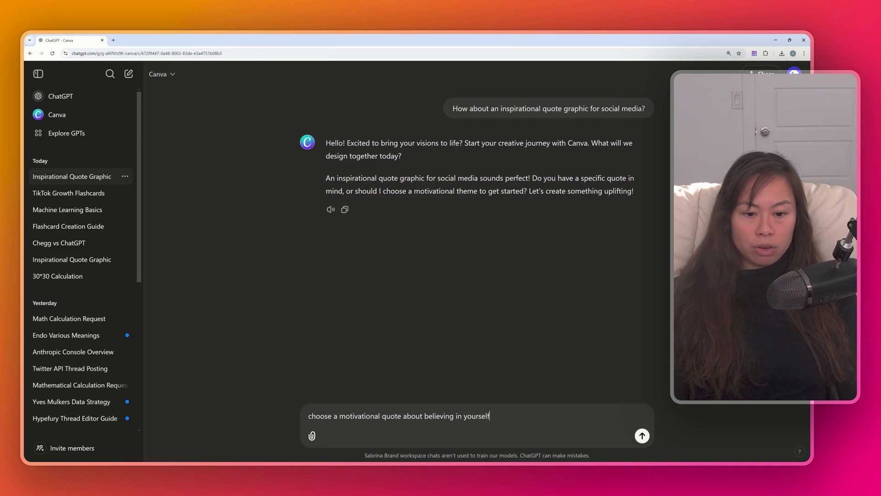
{"action": "key", "text": "Return"}
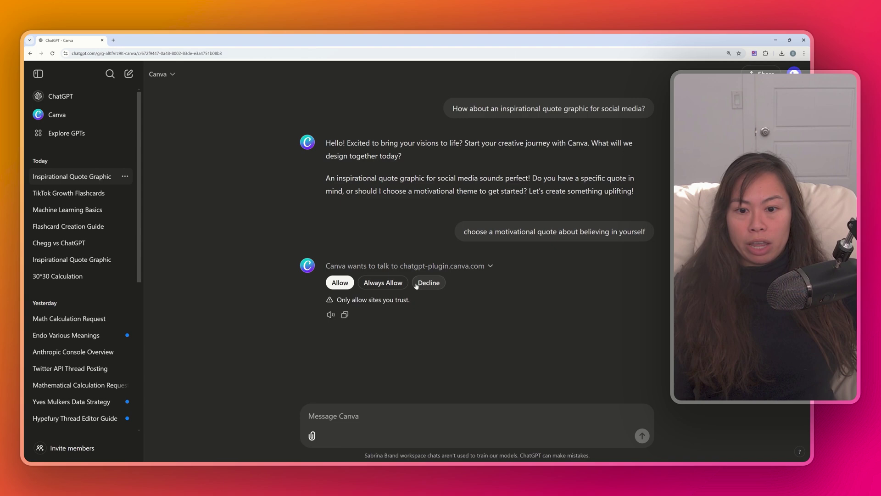
{"action": "left_click", "coordinate": [342, 283]}
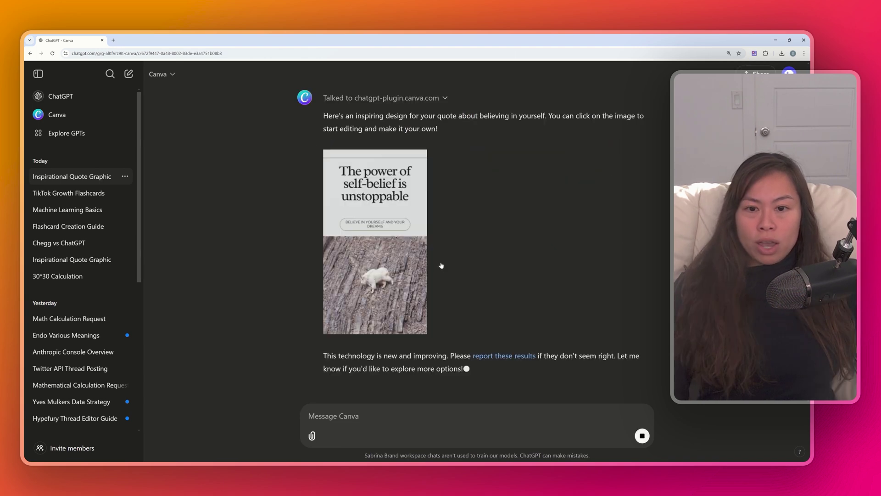
{"action": "left_click_drag", "start_coordinate": [323, 124], "coordinate": [513, 136]}
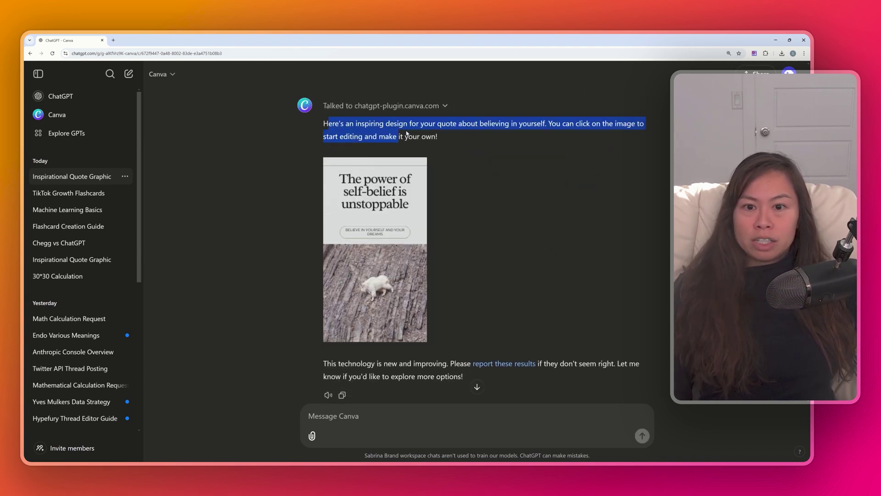
{"action": "left_click_drag", "start_coordinate": [355, 124], "coordinate": [513, 136]}
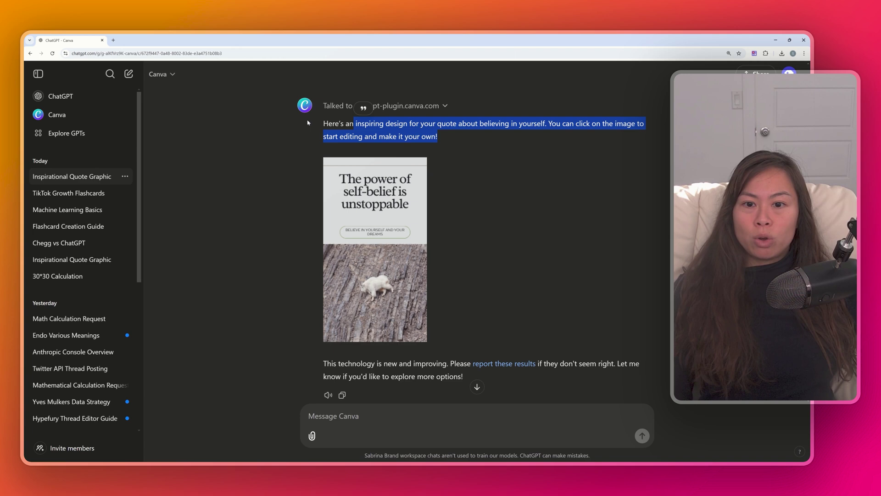
{"action": "left_click", "coordinate": [422, 226]}
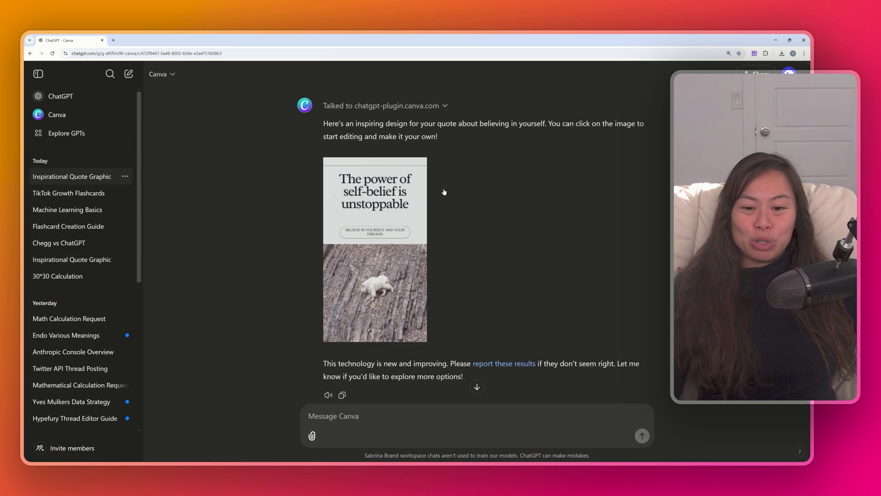
{"action": "left_click", "coordinate": [402, 221]}
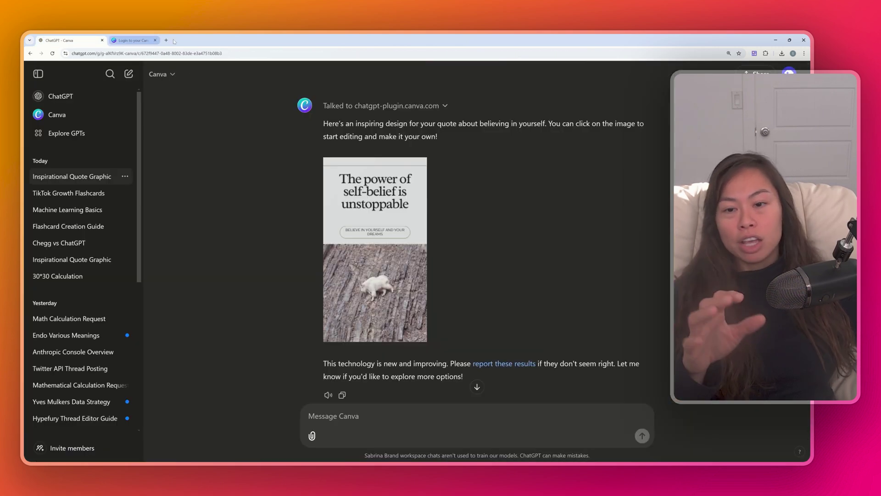
{"action": "left_click", "coordinate": [176, 41]}
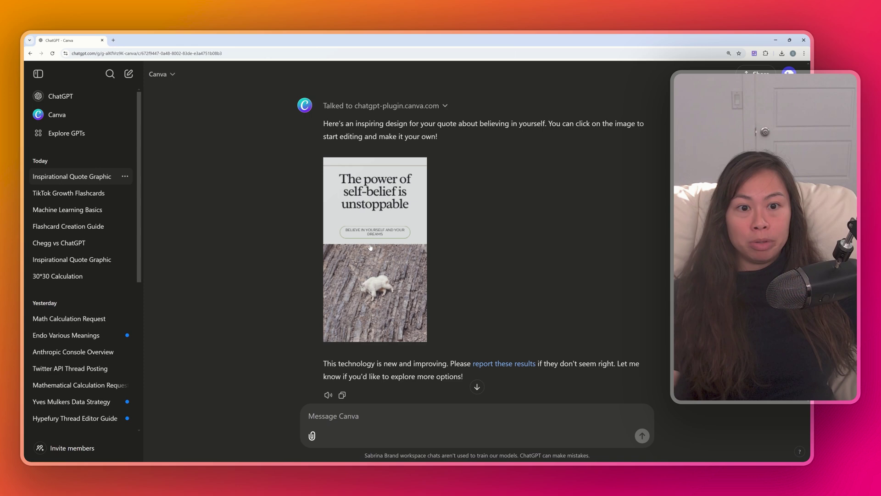
Tell Canva 'I like this' quote but the image is hard to see.
{"action": "type", "text": "I like this quote but not th"}
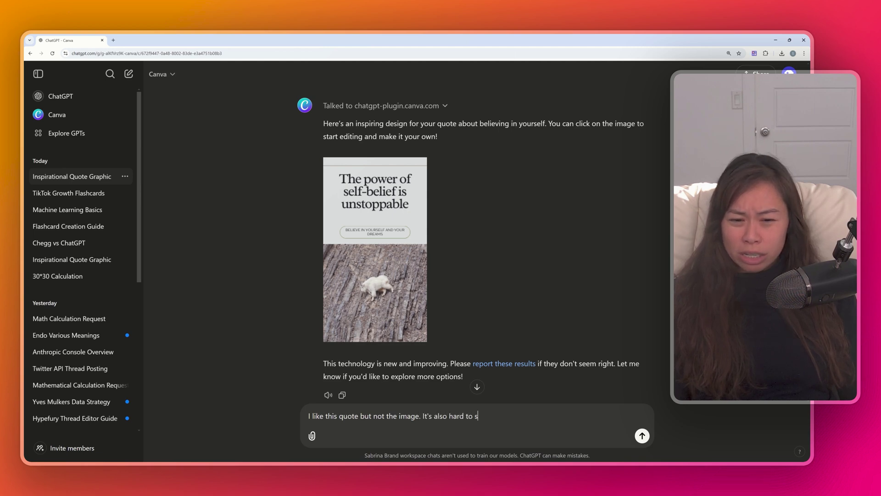
{"action": "type", "text": "e image."}
{"action": "key", "text": "BackSpace"}
{"action": "key", "text": "Return"}
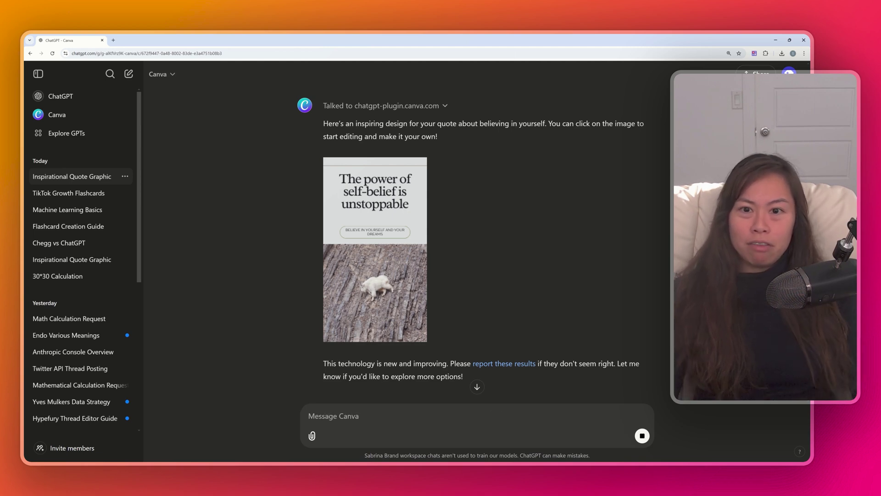
{"action": "mouse_move", "coordinate": [324, 282]}
{"action": "left_mouse_down"}
{"action": "mouse_move", "coordinate": [499, 282]}
{"action": "mouse_move", "coordinate": [558, 294]}
{"action": "mouse_move", "coordinate": [430, 281]}
{"action": "mouse_move", "coordinate": [333, 295]}
{"action": "left_mouse_up"}
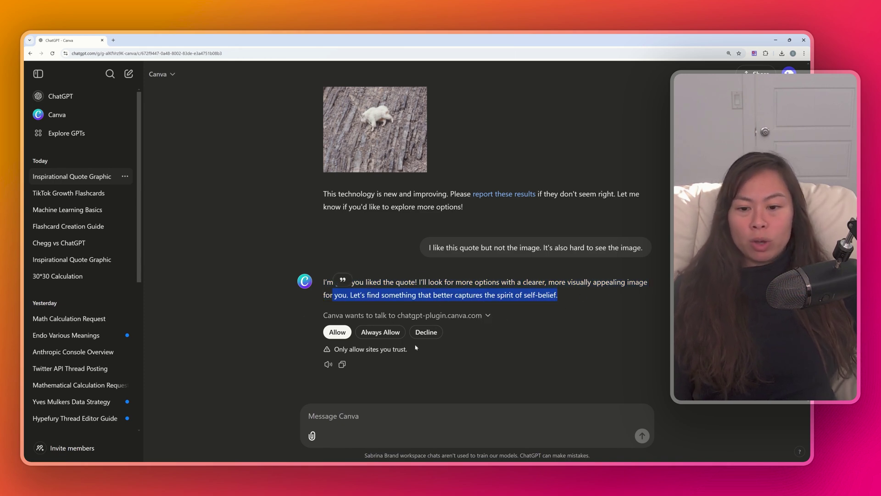
Always allow chatgpt-plugin.canva.com and review the returned motivational quote templates.
{"action": "left_click", "coordinate": [384, 332]}
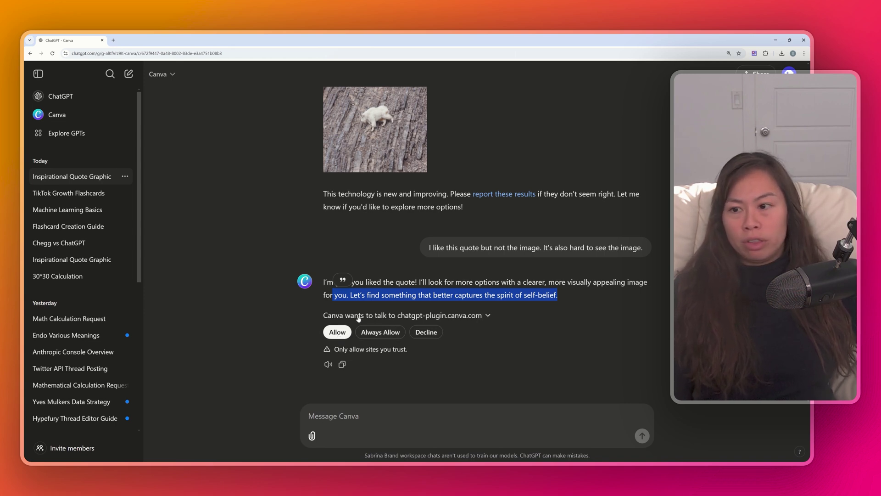
{"action": "scroll", "coordinate": [491, 233], "scroll_direction": "down", "scroll_amount": 2}
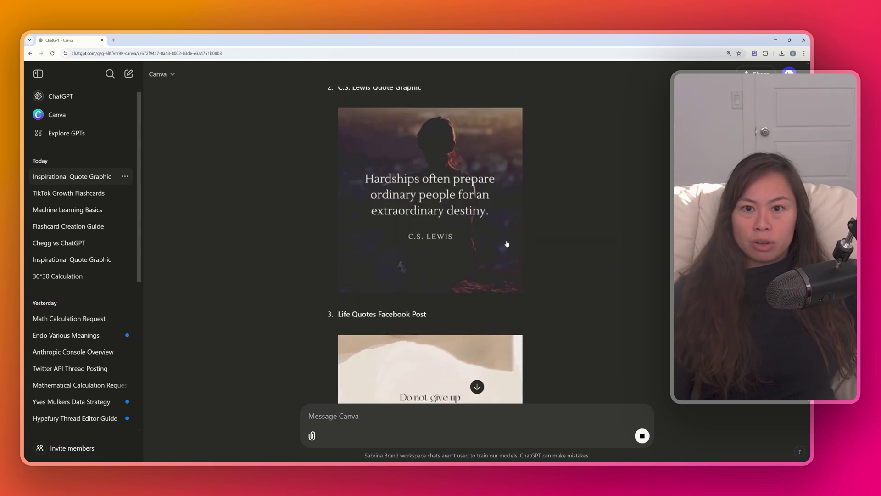
{"action": "scroll", "coordinate": [507, 243], "scroll_direction": "down", "scroll_amount": 4}
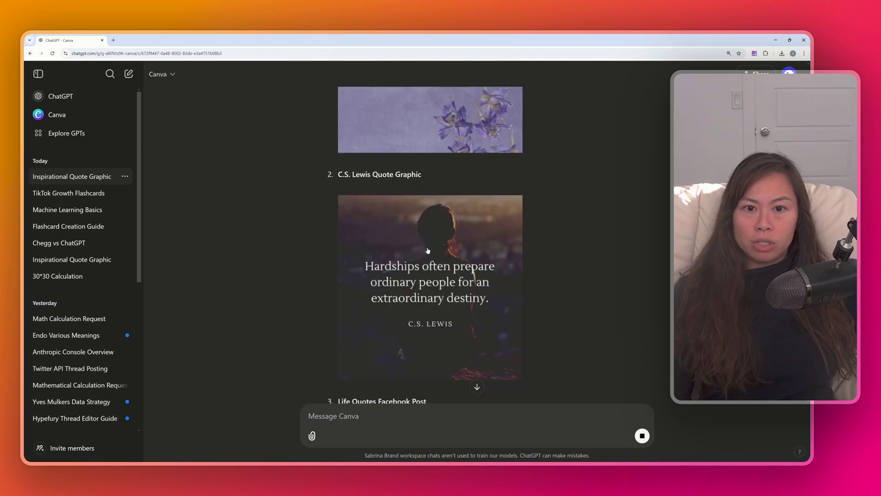
{"action": "scroll", "coordinate": [428, 251], "scroll_direction": "up", "scroll_amount": 3}
{"action": "scroll", "coordinate": [436, 230], "scroll_direction": "down", "scroll_amount": 6}
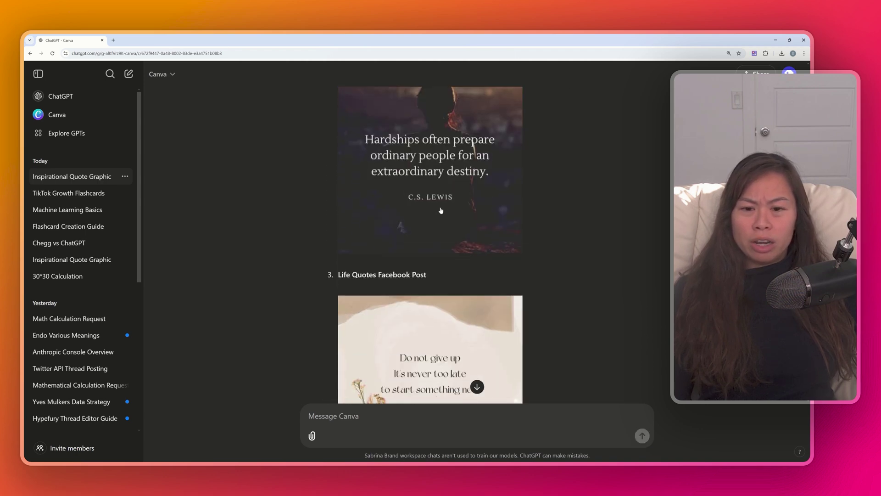
{"action": "scroll", "coordinate": [446, 225], "scroll_direction": "down", "scroll_amount": 4}
{"action": "scroll", "coordinate": [573, 237], "scroll_direction": "down", "scroll_amount": 6}
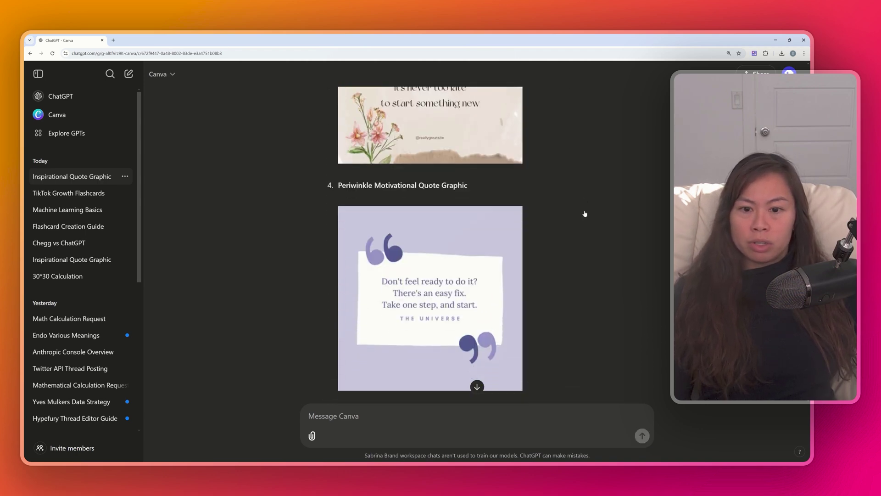
{"action": "scroll", "coordinate": [476, 221], "scroll_direction": "down", "scroll_amount": 3}
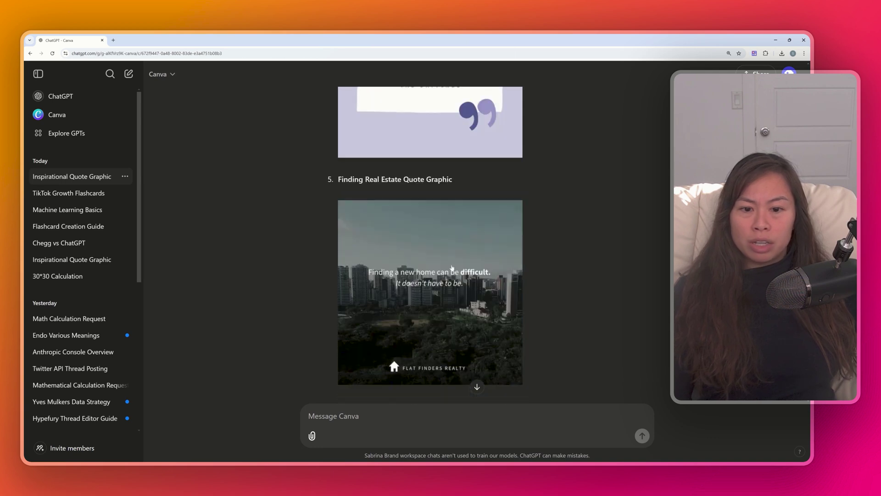
{"action": "scroll", "coordinate": [452, 269], "scroll_direction": "up", "scroll_amount": 15}
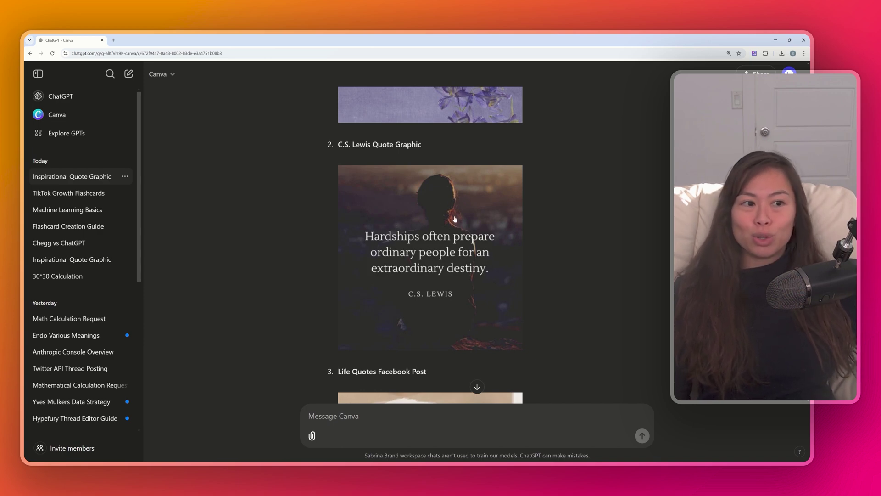
{"action": "scroll", "coordinate": [455, 217], "scroll_direction": "up", "scroll_amount": 9}
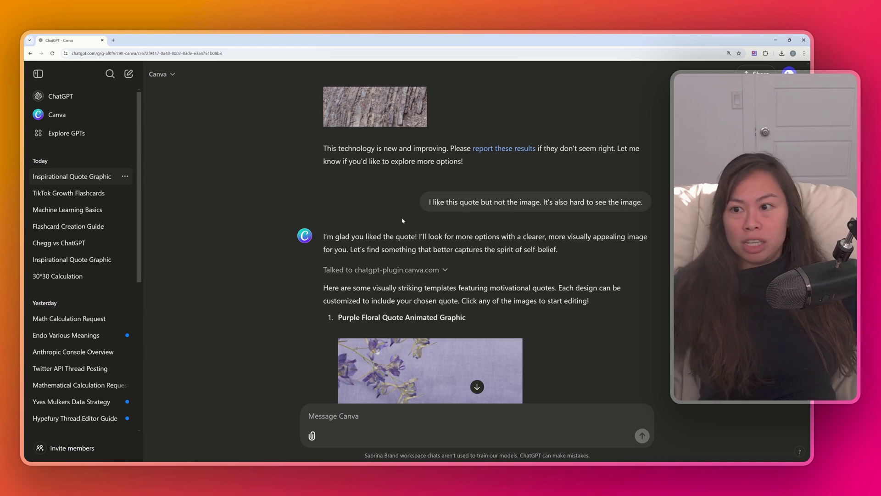
{"action": "scroll", "coordinate": [460, 221], "scroll_direction": "down", "scroll_amount": 1}
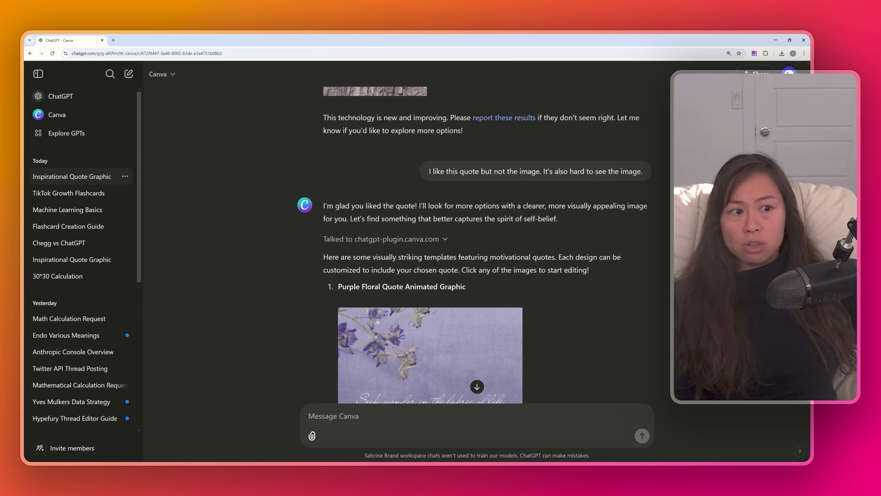
{"action": "scroll", "coordinate": [460, 220], "scroll_direction": "down", "scroll_amount": 2}
From Explore GPTs, open the Consensus GPT's details and start a chat with it.
{"action": "left_click", "coordinate": [92, 134]}
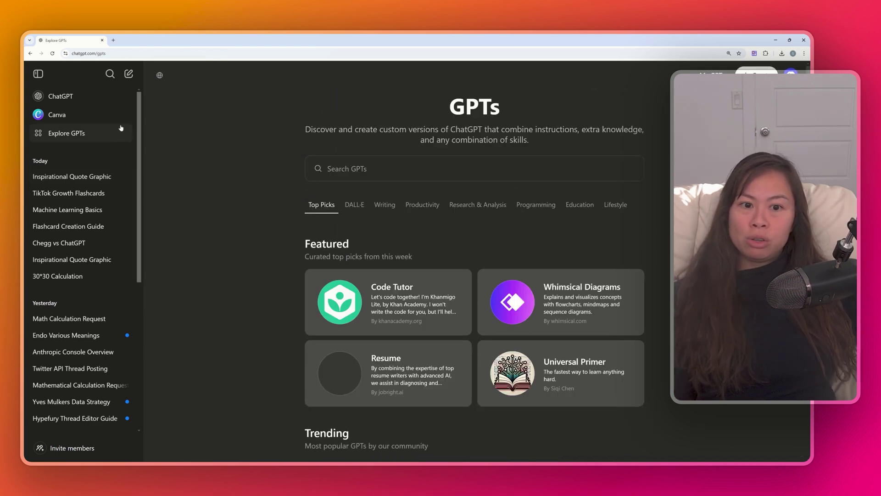
{"action": "scroll", "coordinate": [557, 312], "scroll_direction": "down", "scroll_amount": 9}
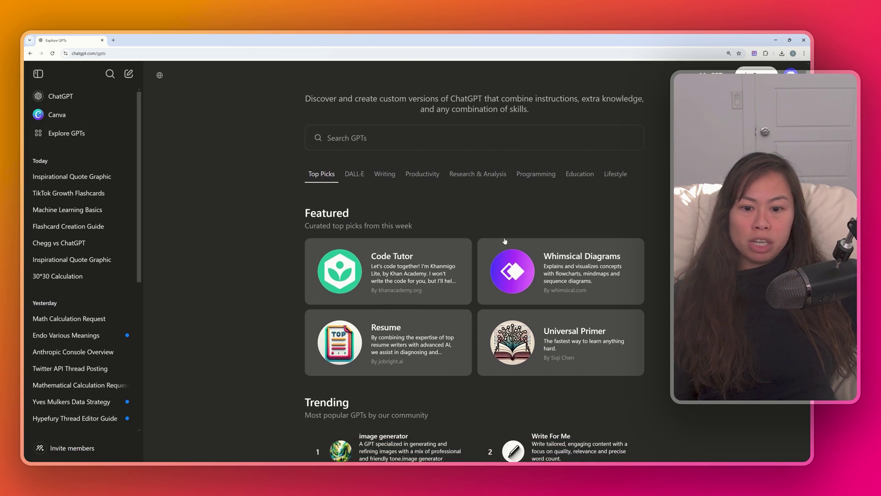
{"action": "left_click", "coordinate": [590, 311]}
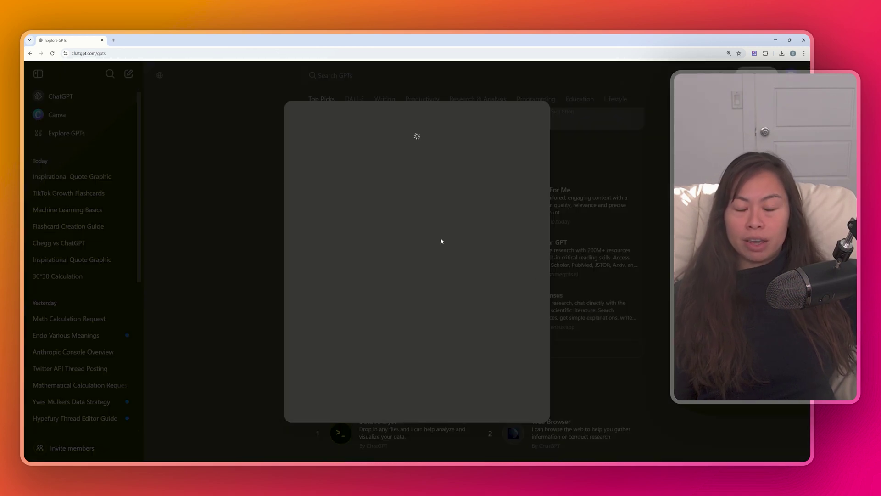
{"action": "left_click", "coordinate": [441, 432]}
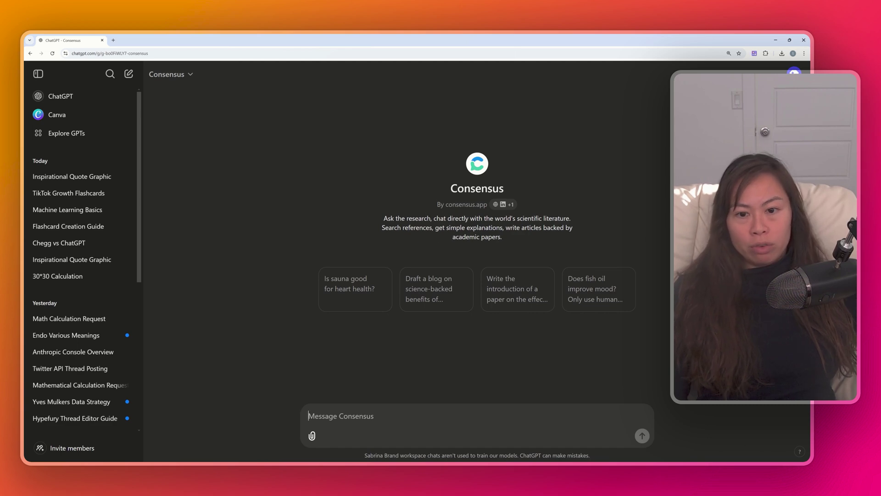
Request a blog on science-backed mindfulness benefits, with citations such as Goyal et al., 2014.
{"action": "left_click_drag", "start_coordinate": [382, 228], "coordinate": [522, 241]}
{"action": "left_click", "coordinate": [523, 243]}
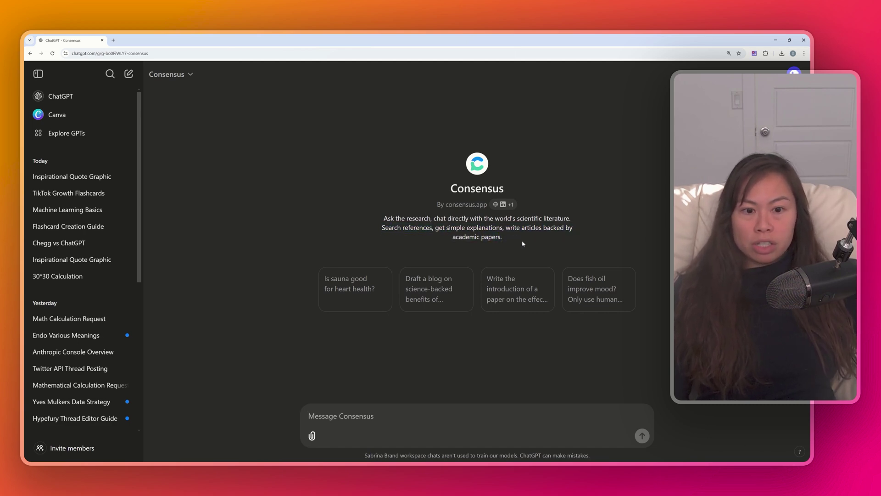
{"action": "left_click_drag", "start_coordinate": [444, 218], "coordinate": [553, 241]}
{"action": "left_click", "coordinate": [513, 238]}
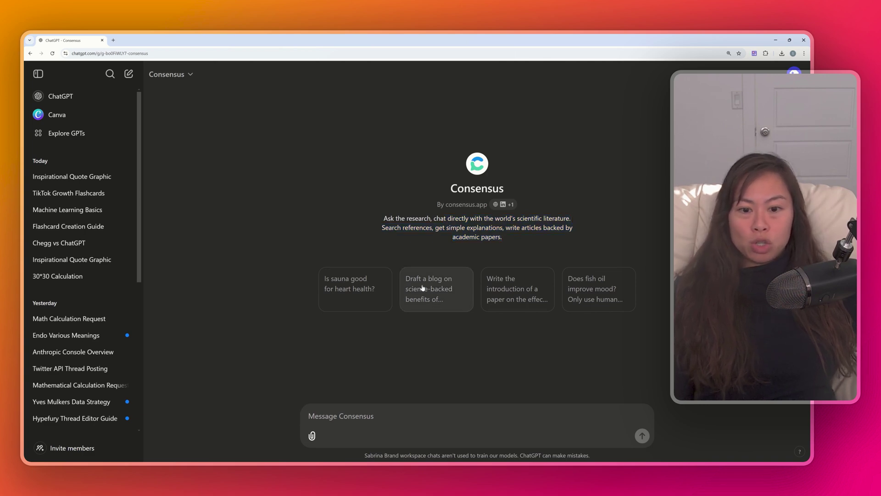
{"action": "left_click", "coordinate": [444, 294]}
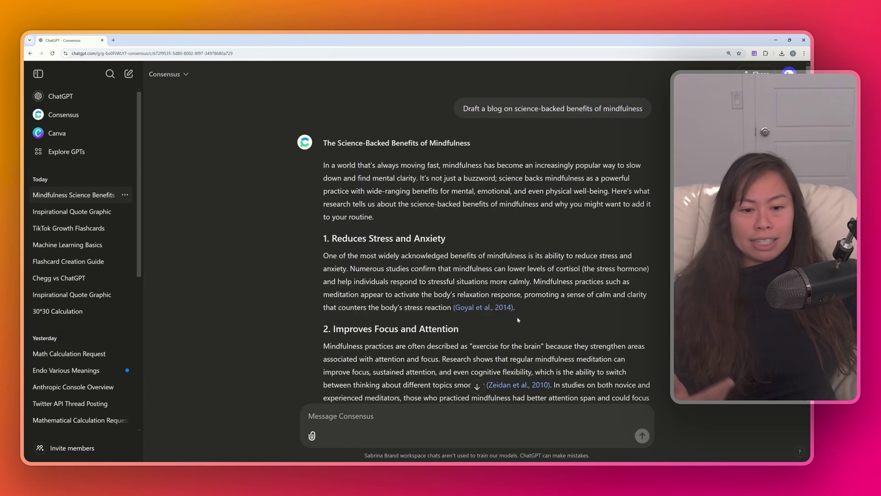
{"action": "left_click_drag", "start_coordinate": [514, 307], "coordinate": [453, 307]}
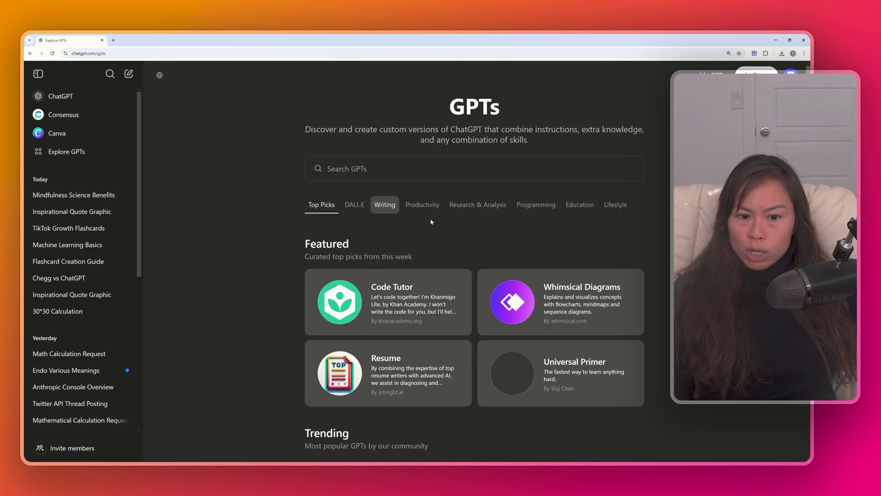
Open Astrology Birth Chart GPT under Lifestyle and ask it to analyze my love life.
{"action": "left_click", "coordinate": [433, 204]}
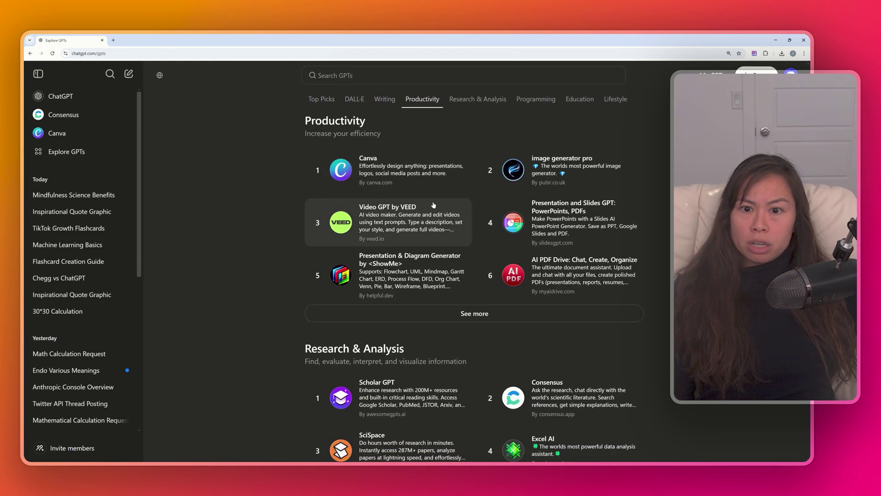
{"action": "scroll", "coordinate": [416, 190], "scroll_direction": "down", "scroll_amount": 15}
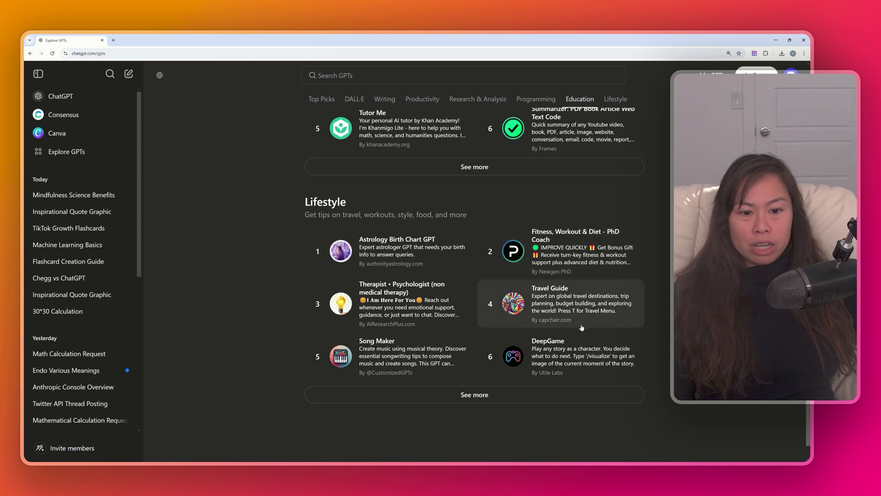
{"action": "left_click", "coordinate": [395, 252]}
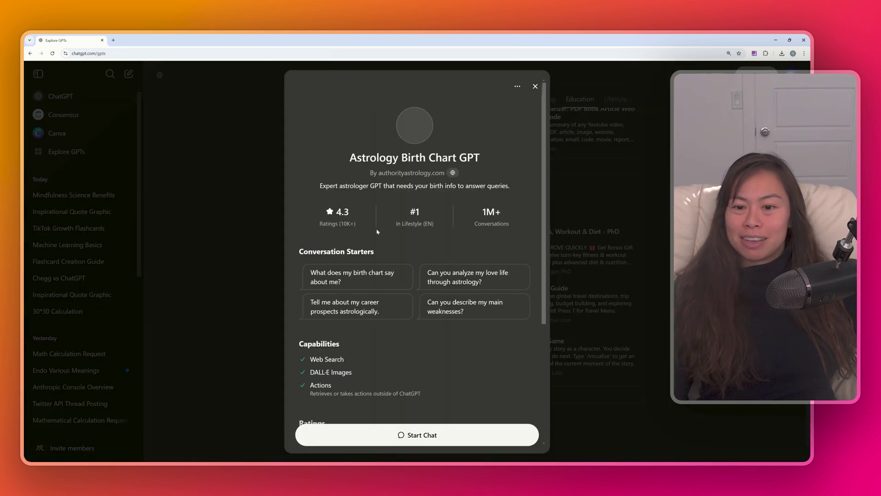
{"action": "left_click", "coordinate": [449, 288]}
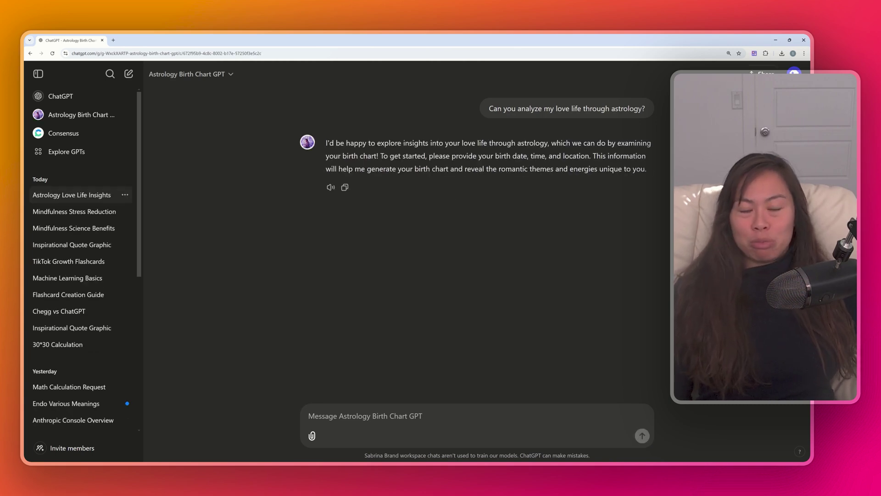
Send the birth details: April 18 1902 in Manila, Philippines, at 3:12AM.
{"action": "type", "text": "April 18"}
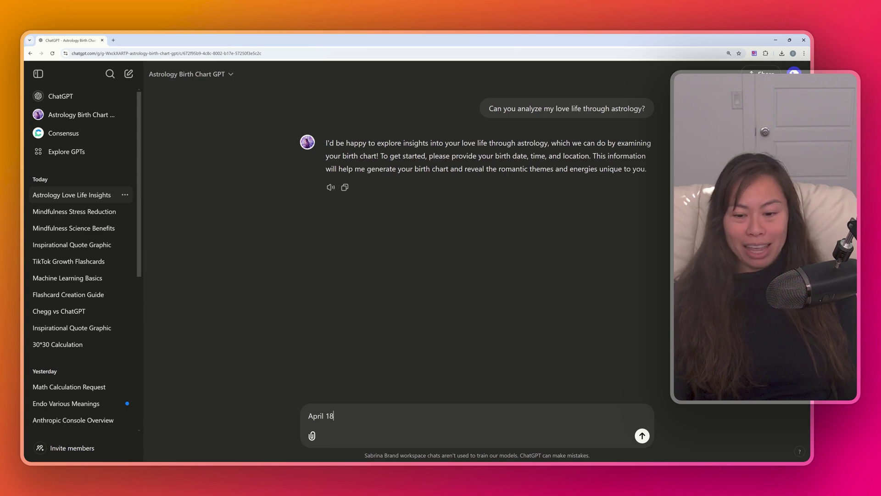
{"action": "type", "text": " 190"}
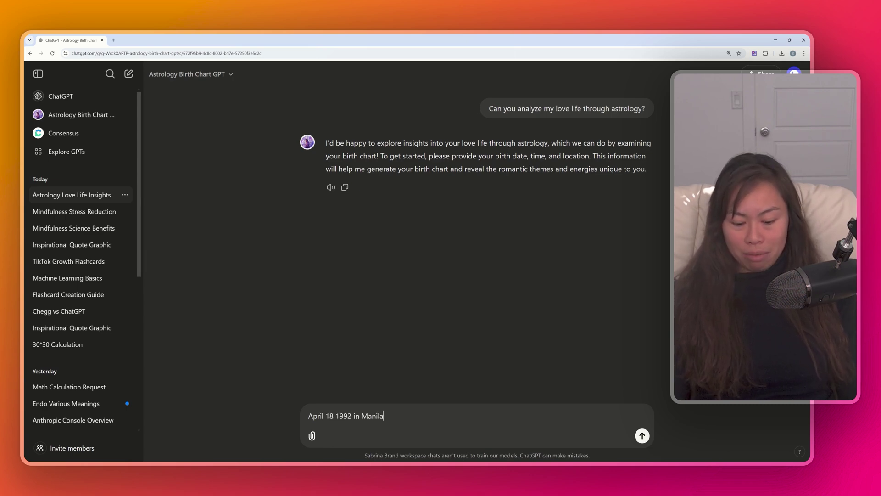
{"action": "type", "text": "2 in Manila, Philippines"}
{"action": "key", "text": "Return"}
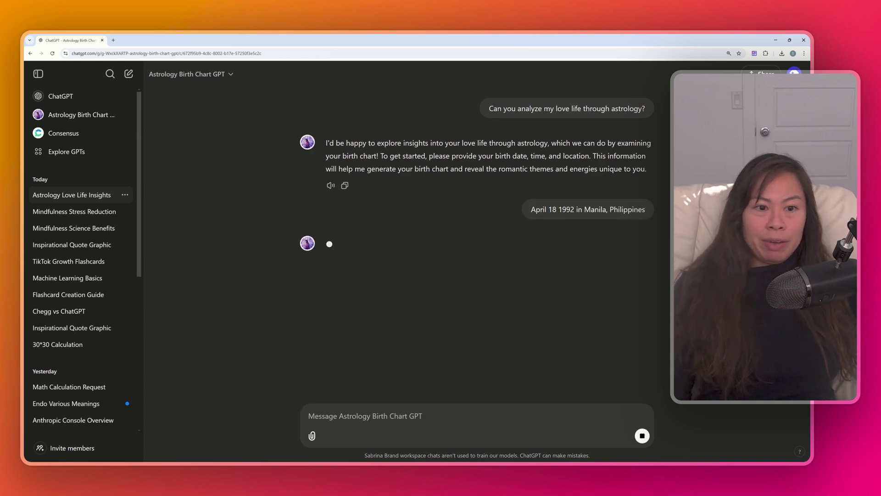
{"action": "type", "text": "3:12"}
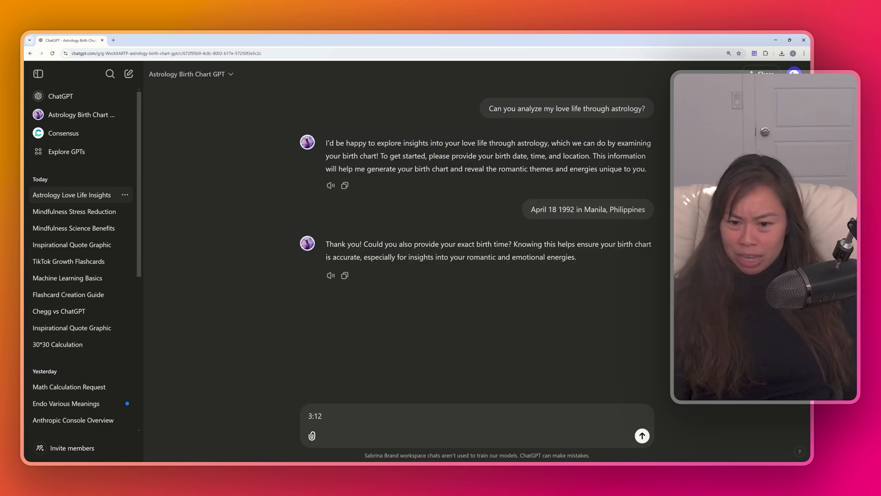
{"action": "type", "text": "AM"}
{"action": "key", "text": "Return"}
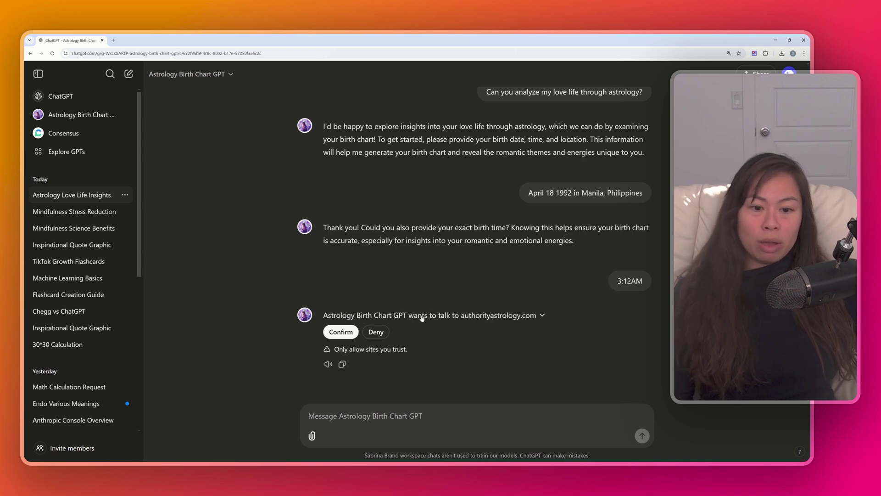
Confirm access to authorityastrology.com and read the Venus in Aries, Moon in Scorpio love-life reading.
{"action": "left_click", "coordinate": [341, 331]}
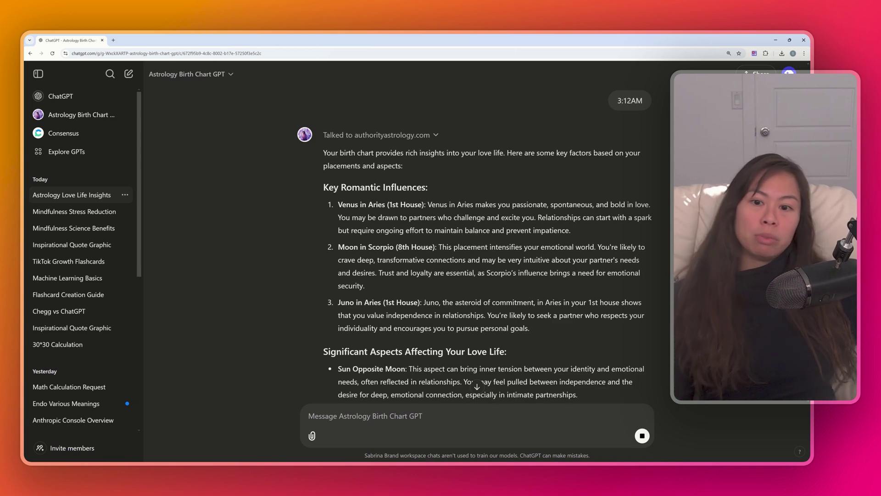
{"action": "scroll", "coordinate": [475, 246], "scroll_direction": "up", "scroll_amount": 2}
{"action": "scroll", "coordinate": [475, 246], "scroll_direction": "down", "scroll_amount": 3}
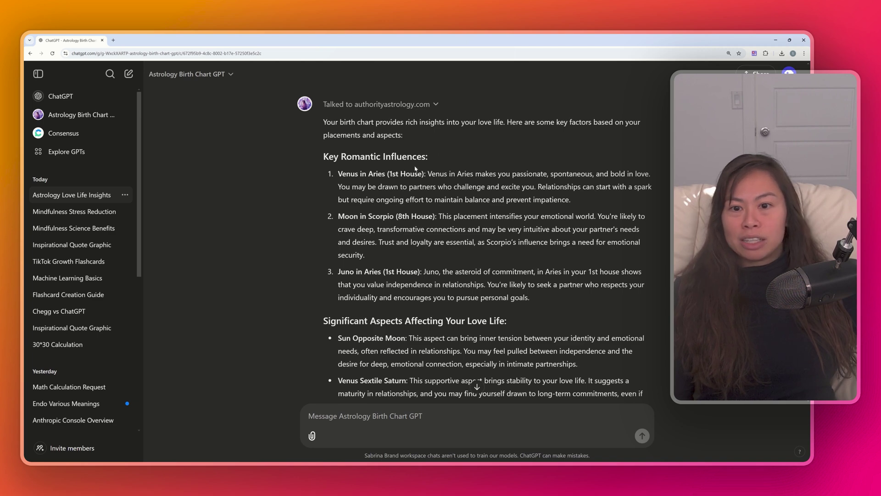
{"action": "scroll", "coordinate": [416, 169], "scroll_direction": "down", "scroll_amount": 1}
{"action": "scroll", "coordinate": [305, 140], "scroll_direction": "up", "scroll_amount": 1}
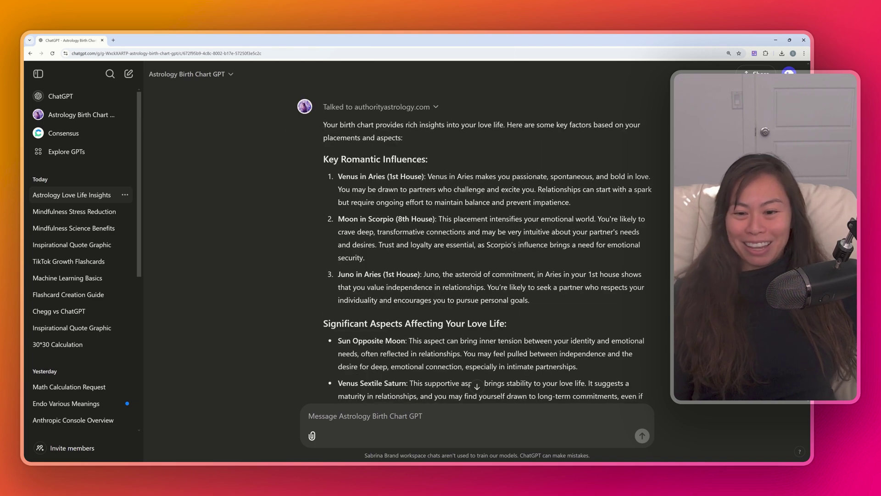
{"action": "scroll", "coordinate": [553, 229], "scroll_direction": "down", "scroll_amount": 3}
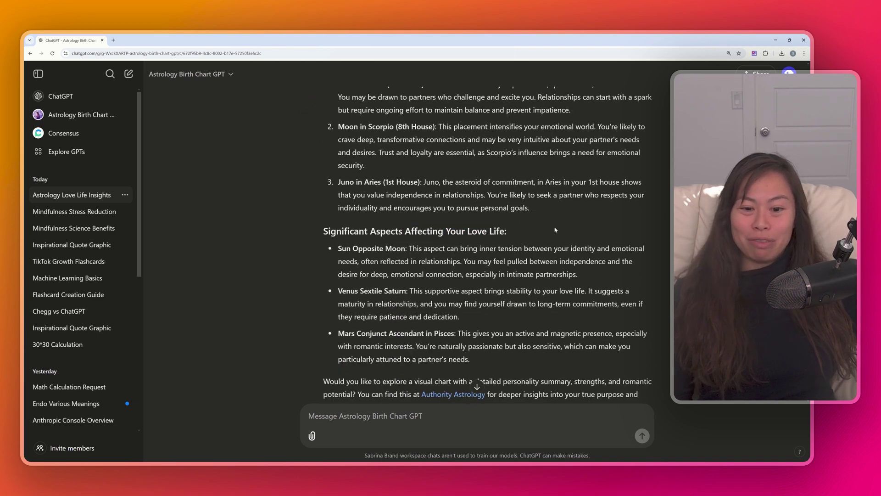
{"action": "scroll", "coordinate": [555, 229], "scroll_direction": "down", "scroll_amount": 2}
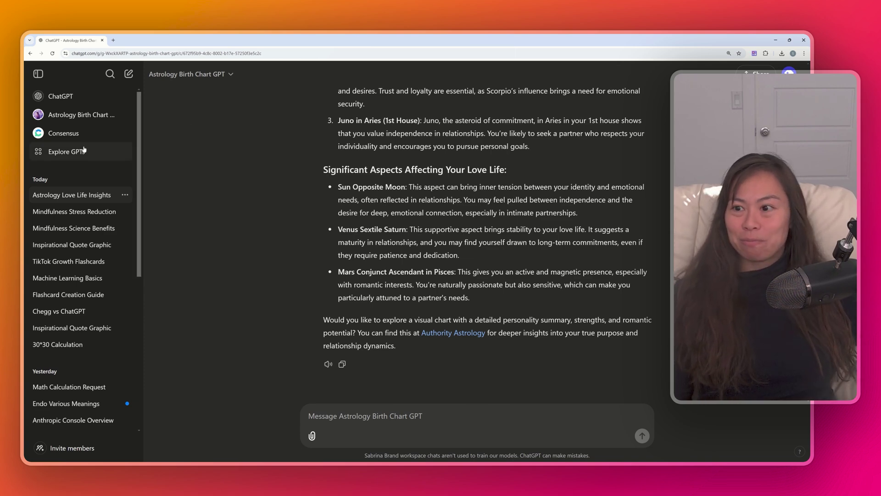
Go to Explore GPTs and scroll through the By ChatGPT picks and DALL·E image GPTs.
{"action": "left_click", "coordinate": [67, 151]}
{"action": "scroll", "coordinate": [474, 275], "scroll_direction": "down", "scroll_amount": 5}
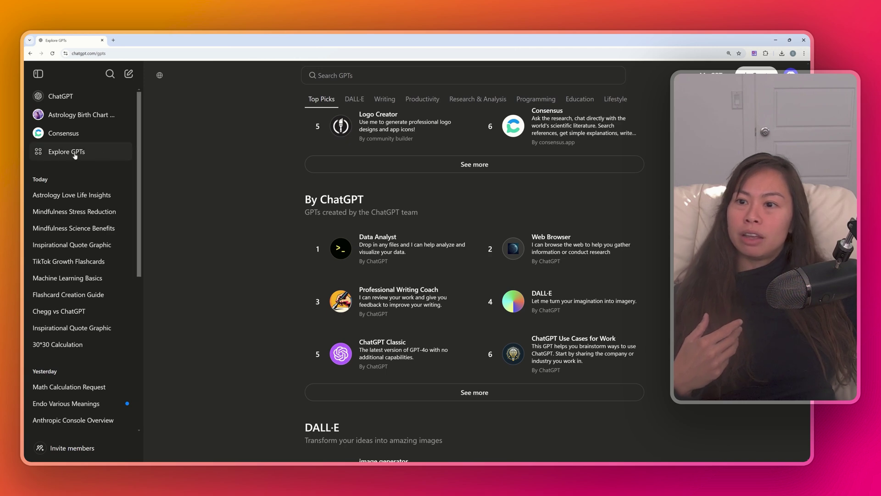
{"action": "scroll", "coordinate": [459, 229], "scroll_direction": "down", "scroll_amount": 2}
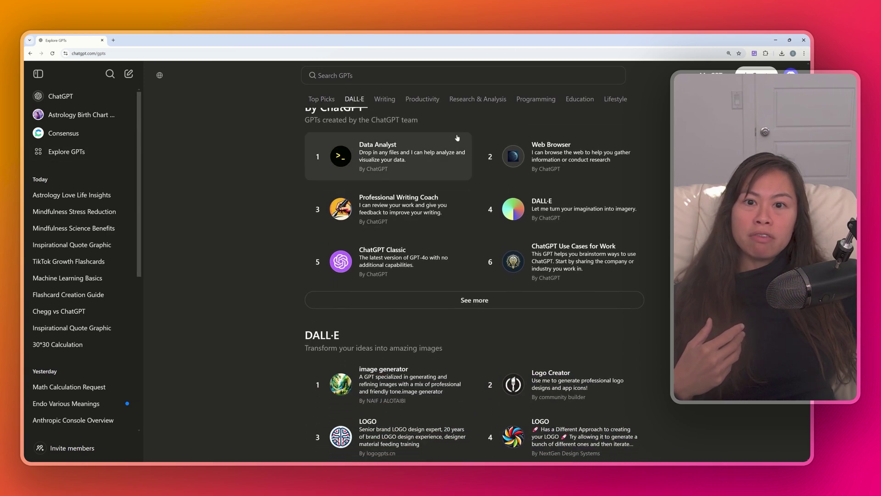
Activate the Search GPTs box twice, dismissing the recently used GPTs list each time.
{"action": "left_click", "coordinate": [404, 81]}
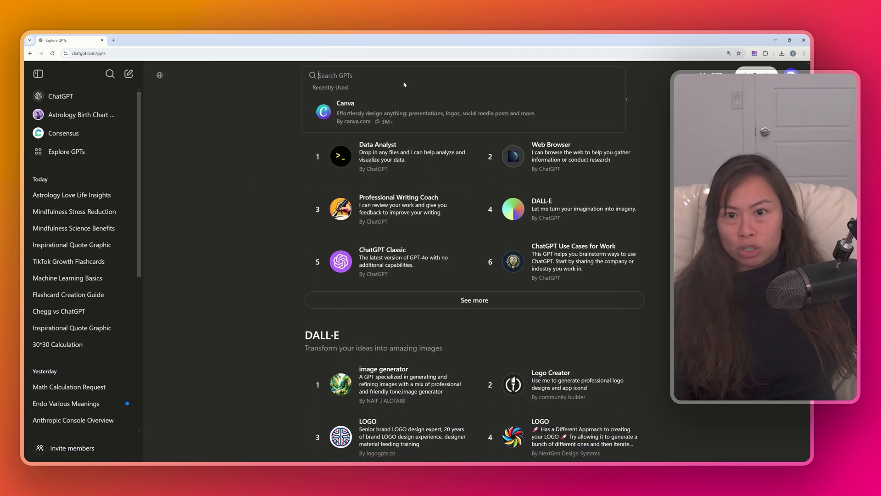
{"action": "left_click", "coordinate": [255, 143]}
{"action": "left_click", "coordinate": [318, 75]}
{"action": "left_click", "coordinate": [221, 189]}
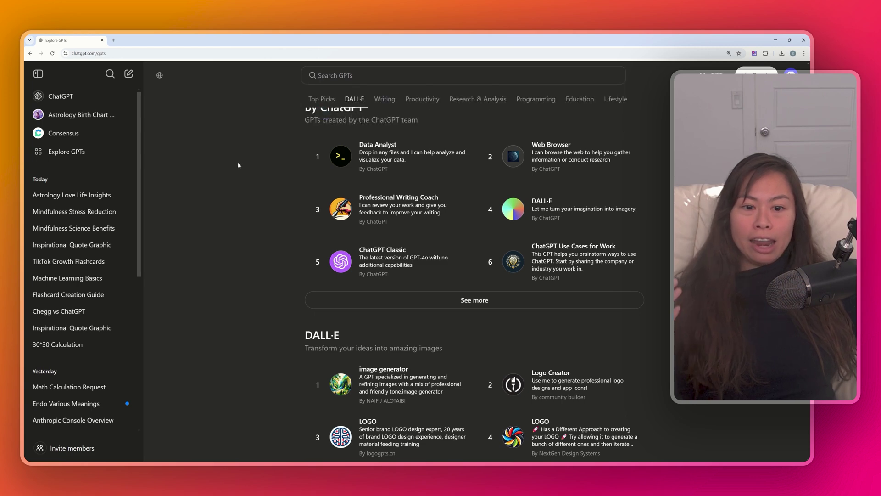